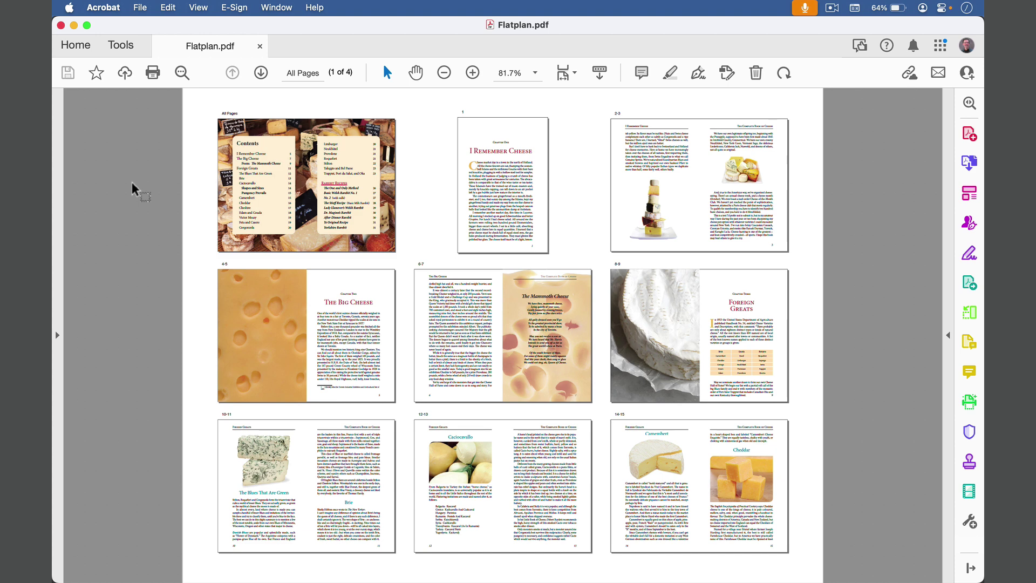
# Step: Switch from Acrobat to InDesign with Cheese_02.indd in front
pyautogui.press('super+Tab')
pyautogui.press('Tab')
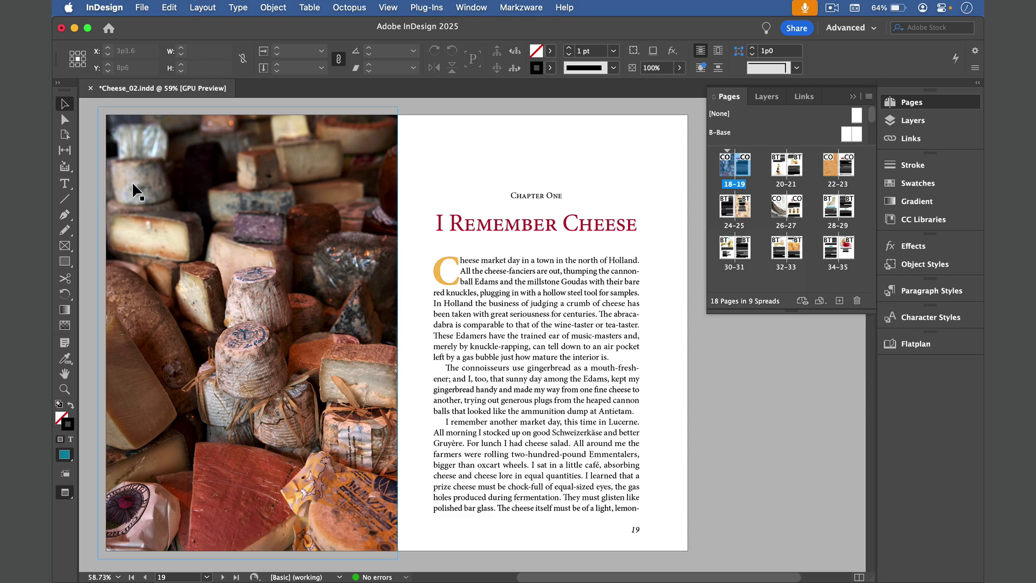
# Step: In Print, choose PostScript® File with the Brother HL-L2370DW series PPD and print Spreads
pyautogui.press('super+p')
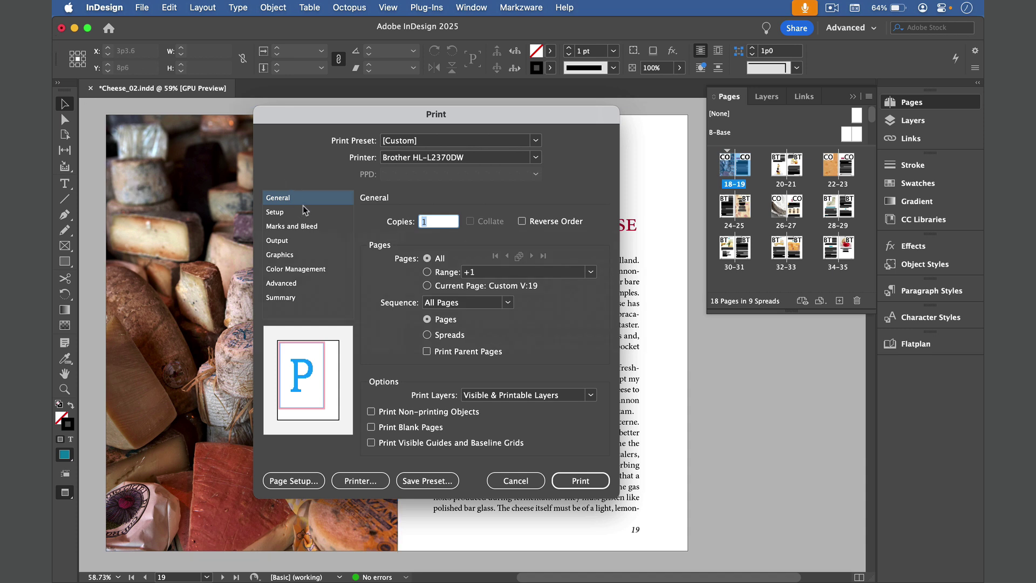
pyautogui.click(406, 161)
pyautogui.click(473, 171)
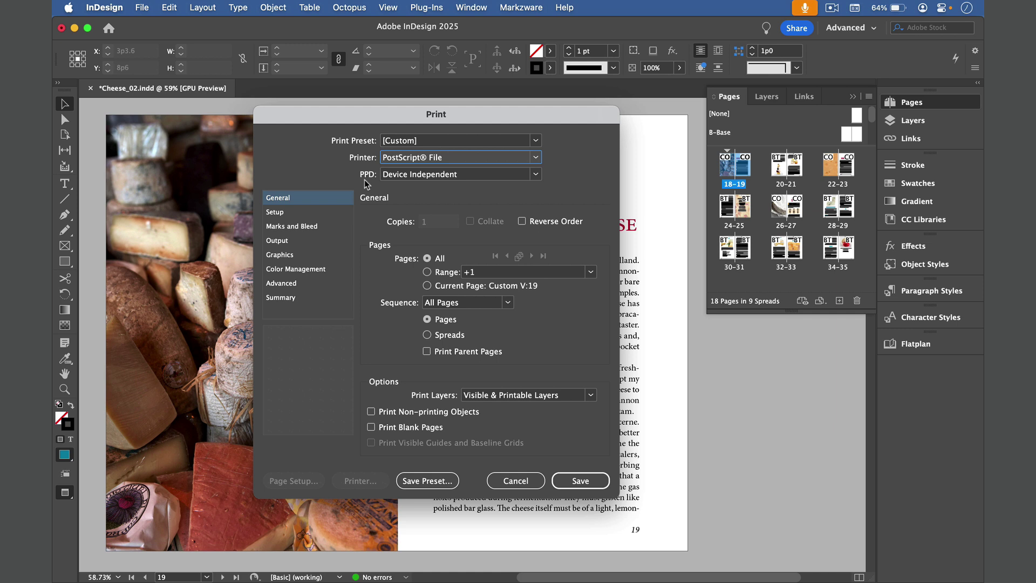
pyautogui.click(408, 176)
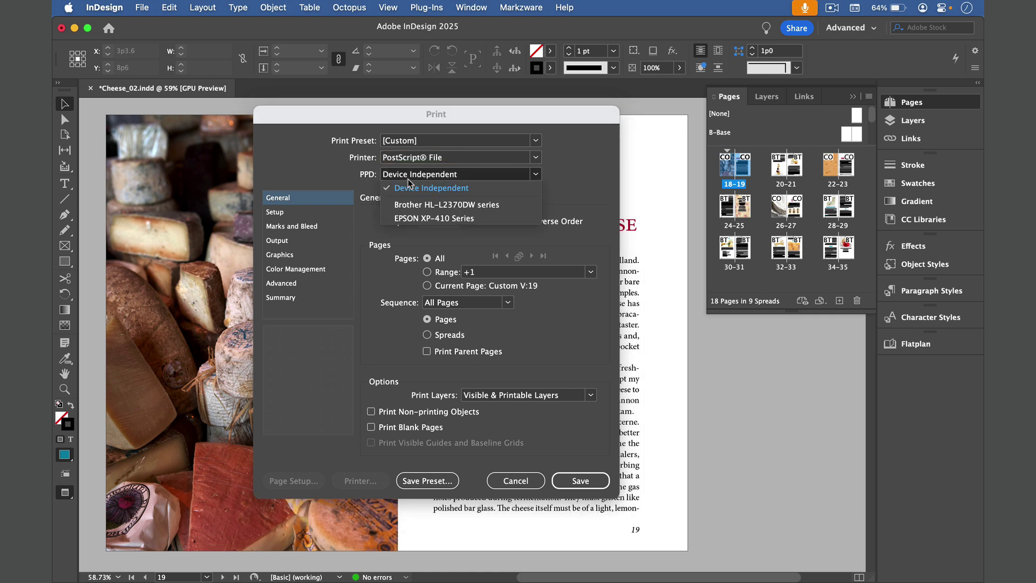
pyautogui.click(425, 205)
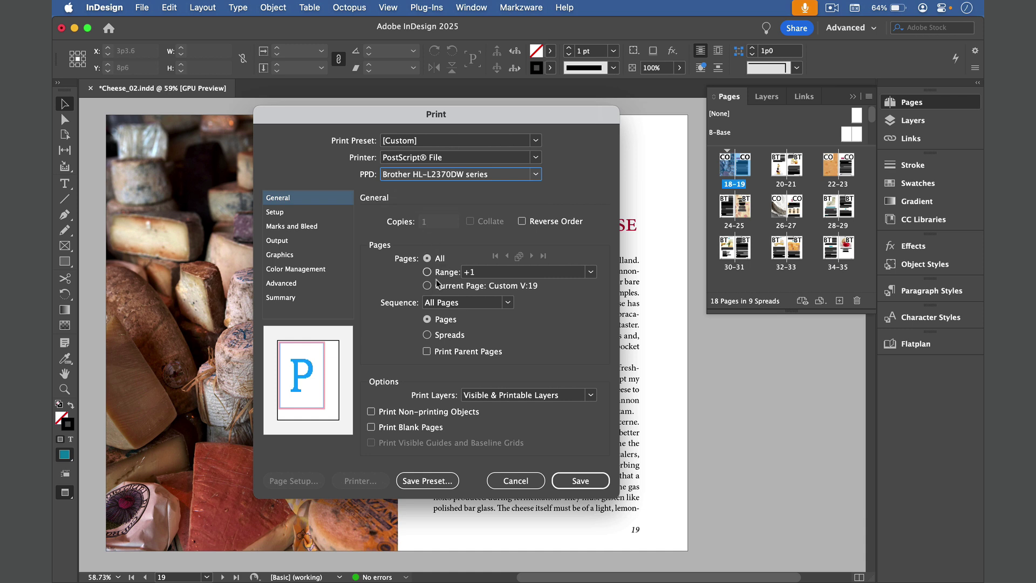
pyautogui.click(452, 335)
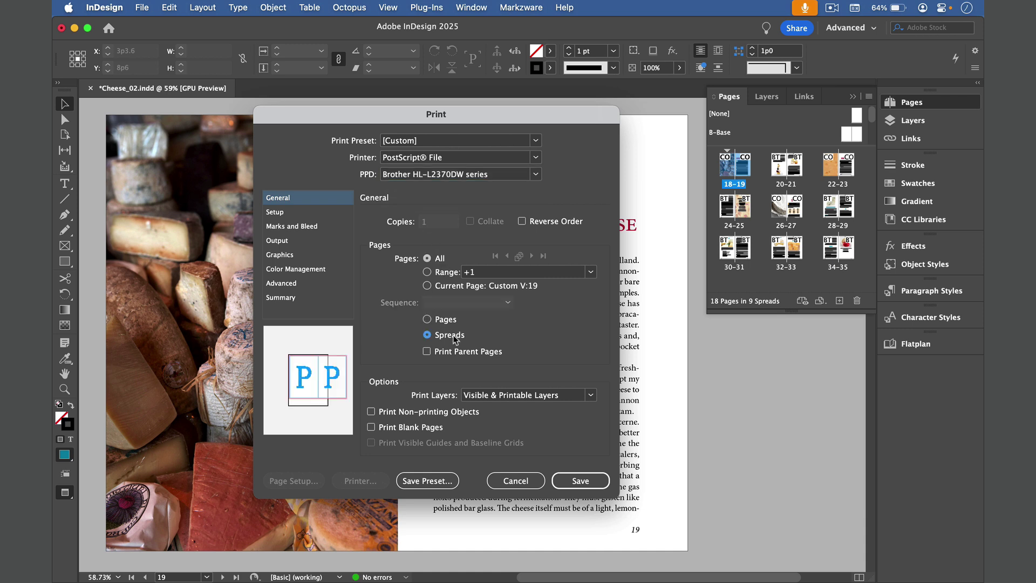
# Step: In Setup, set landscape orientation and turn on Thumbnails at 3x3 per page
pyautogui.click(321, 215)
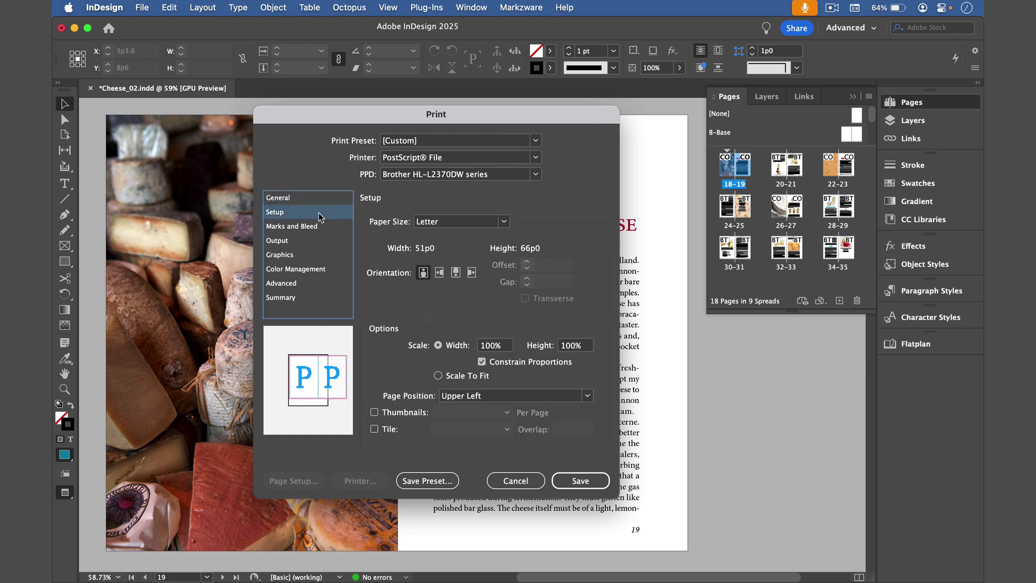
pyautogui.click(439, 272)
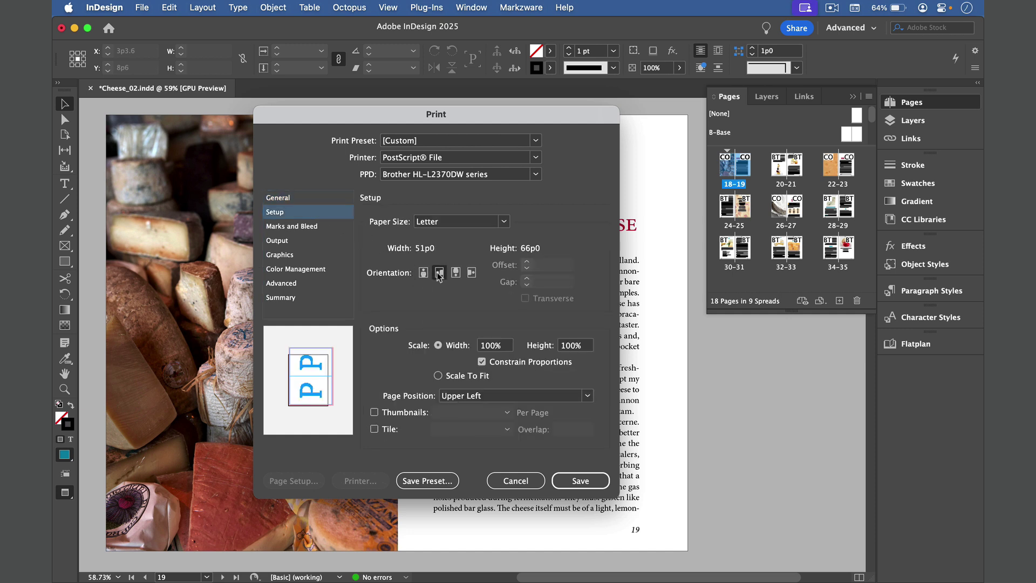
pyautogui.click(406, 413)
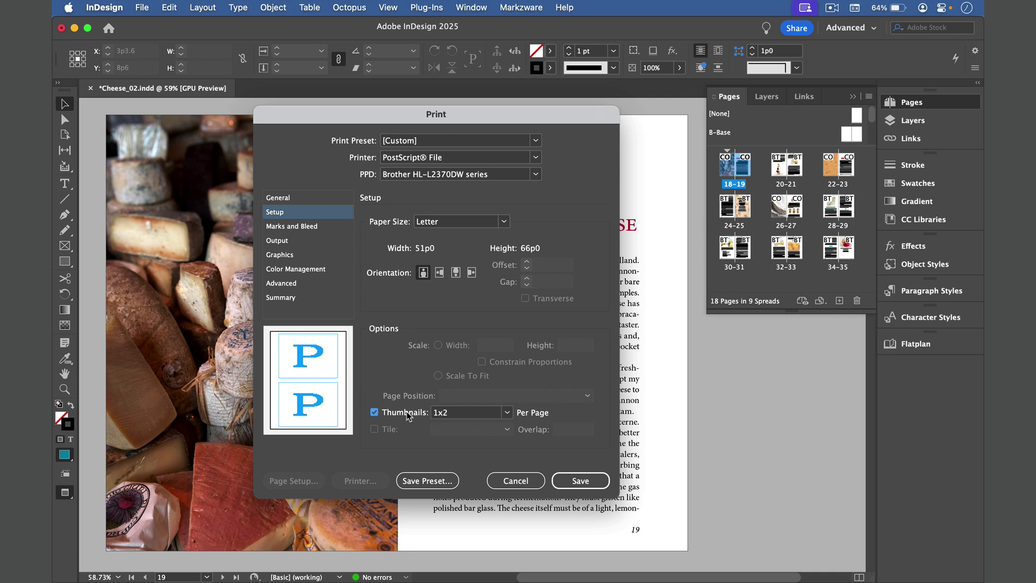
pyautogui.click(467, 413)
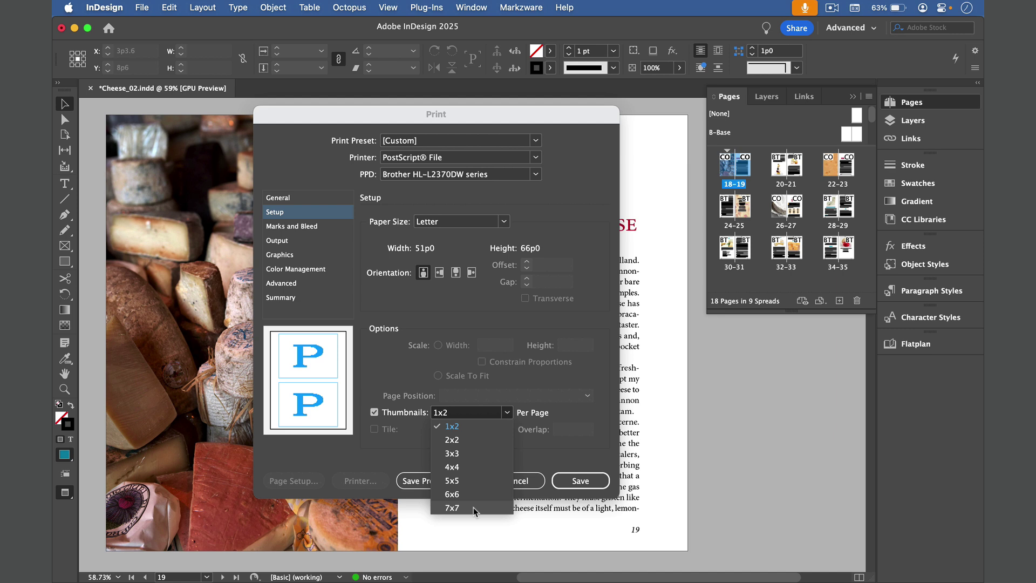
pyautogui.click(453, 453)
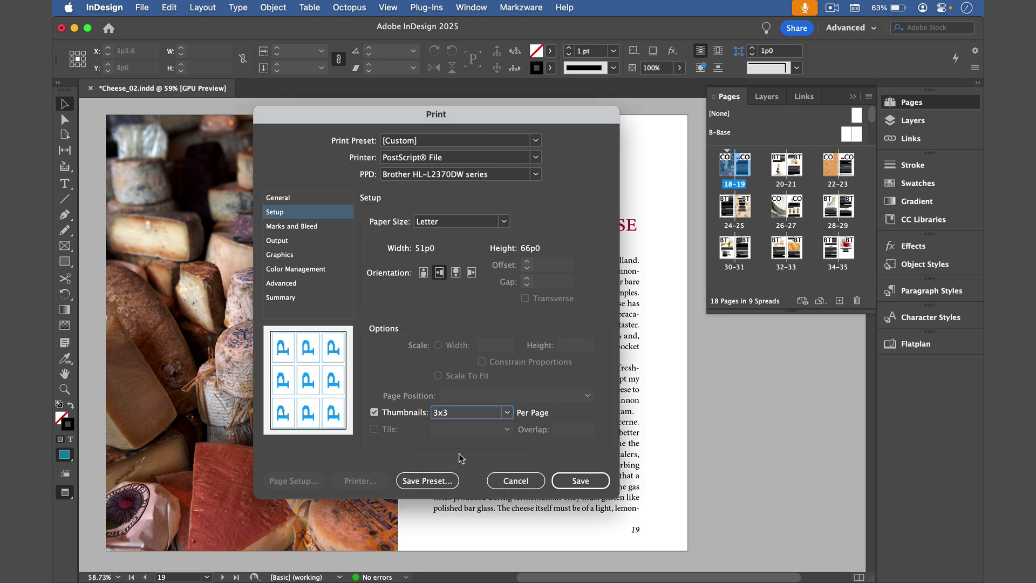
# Step: Set Output colour to Composite Leave Unchanged
pyautogui.click(306, 241)
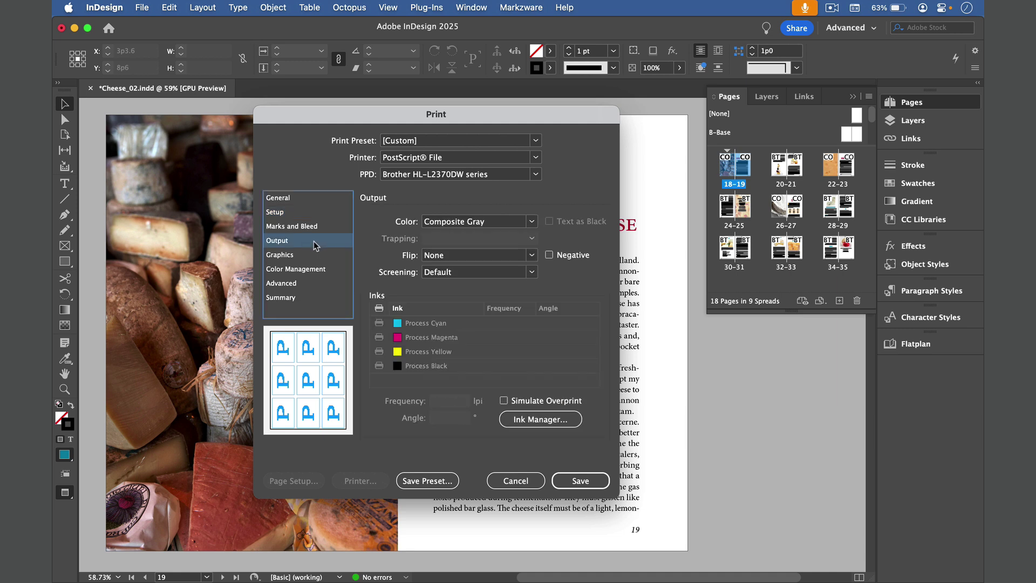
pyautogui.click(454, 222)
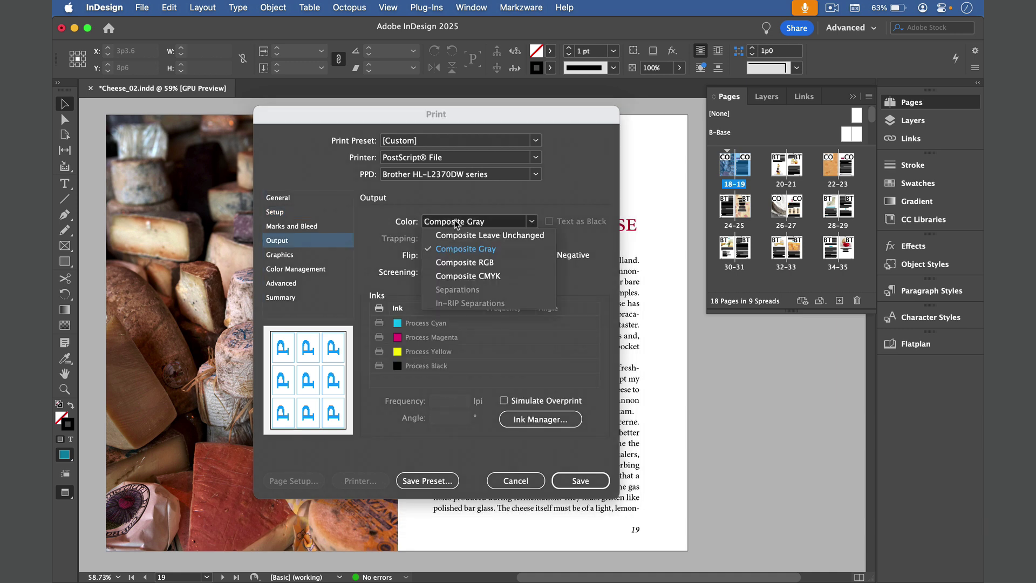
pyautogui.click(504, 236)
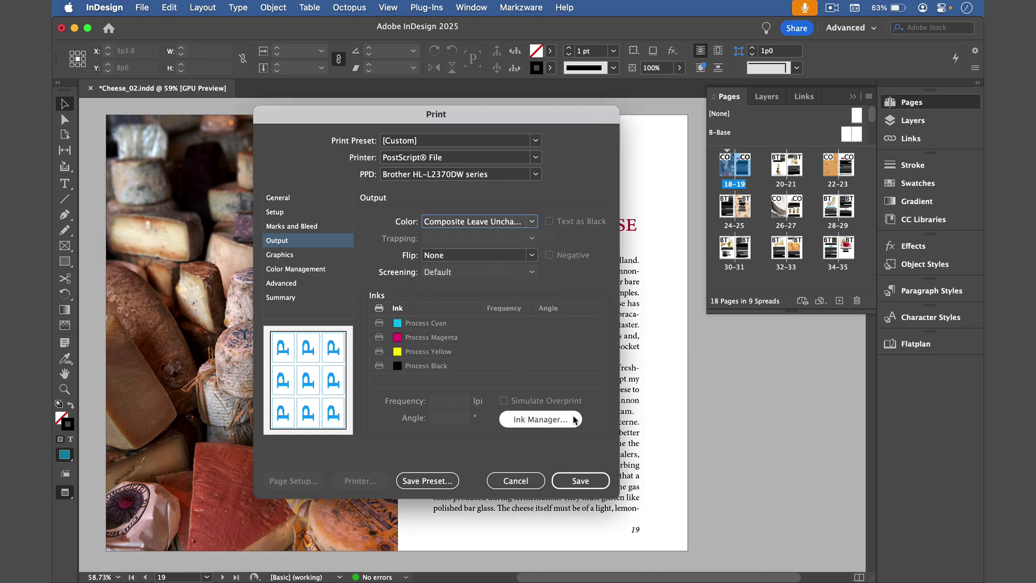
# Step: Save the print as the PostScript file Cheese_02.ps
pyautogui.click(580, 480)
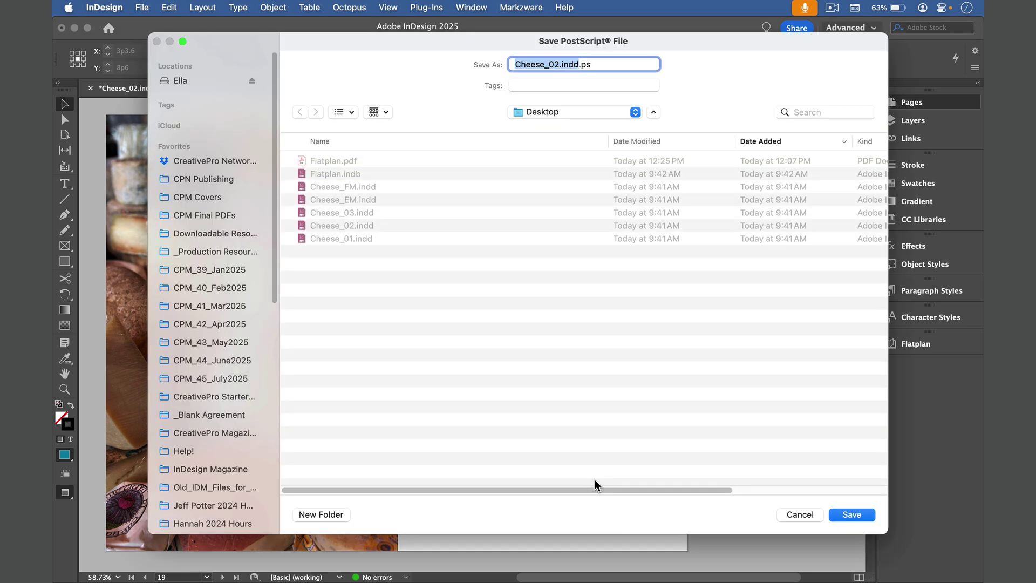
pyautogui.press('Right')
pyautogui.press('BackSpace')
pyautogui.press('BackSpace')
pyautogui.press('BackSpace')
pyautogui.press('BackSpace')
pyautogui.press('BackSpace')
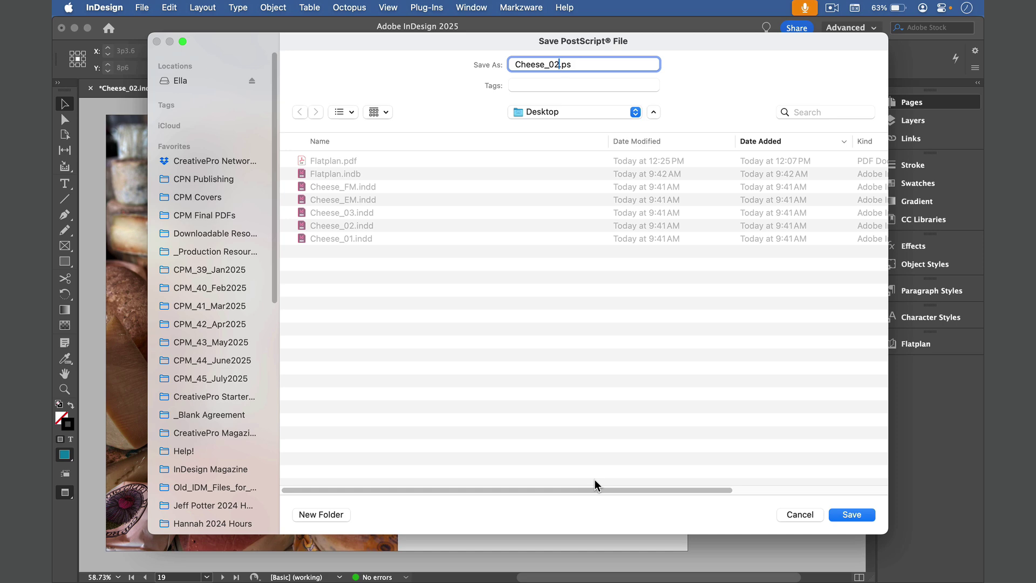
pyautogui.press('Return')
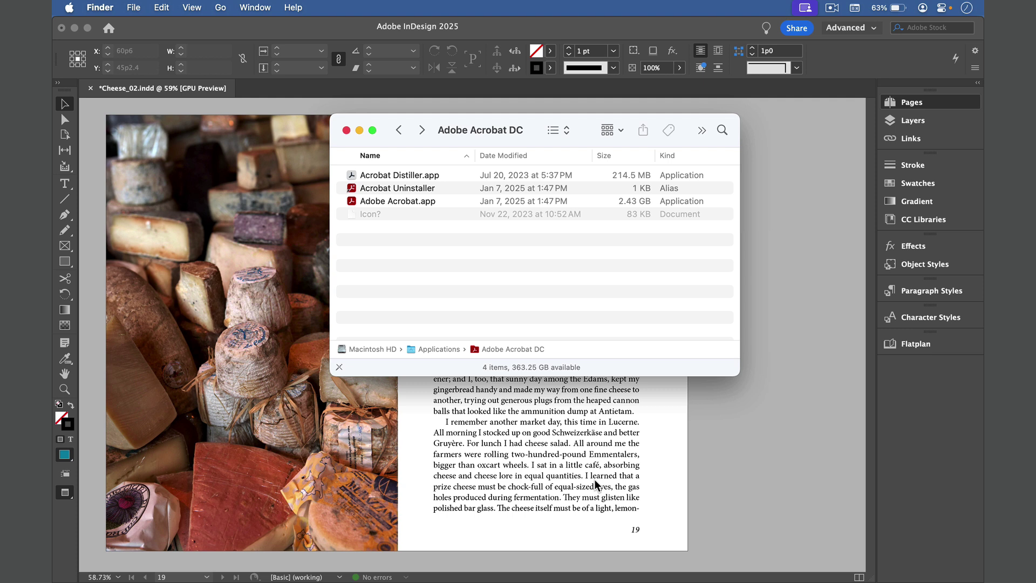
# Step: Launch Acrobat Distiller from the Adobe Acrobat DC folder
pyautogui.click(457, 176)
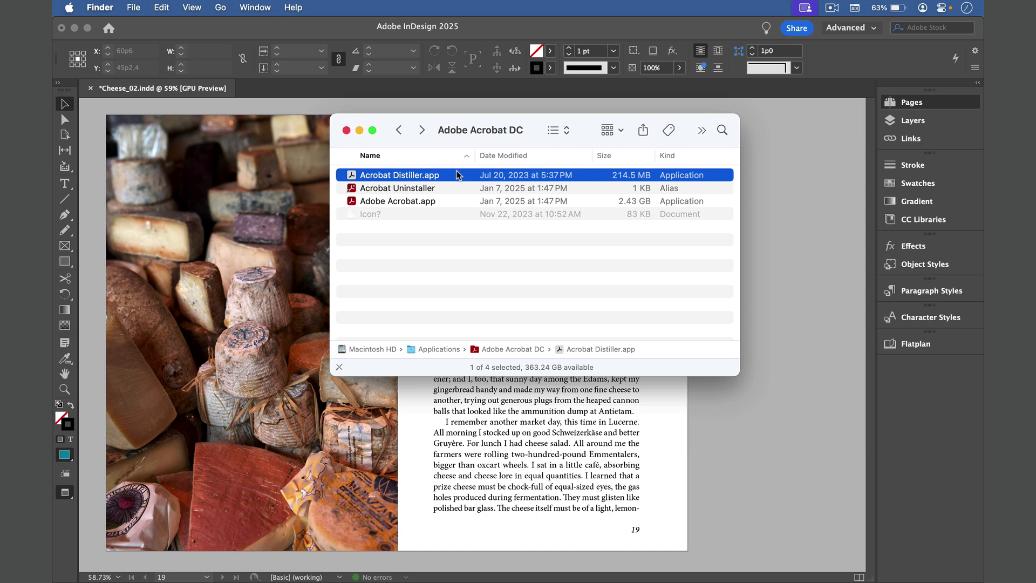
pyautogui.doubleClick(458, 176)
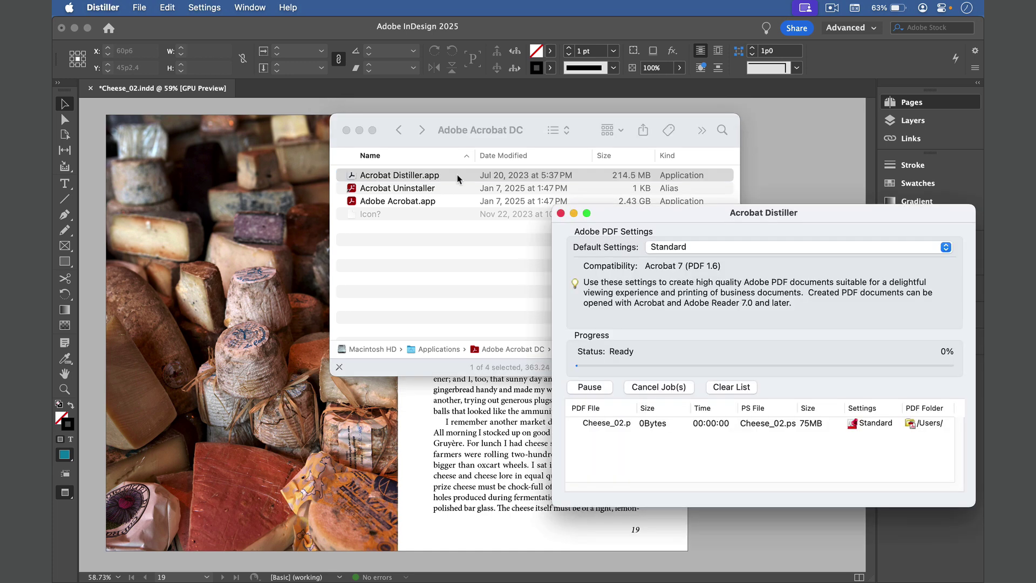
pyautogui.click(468, 259)
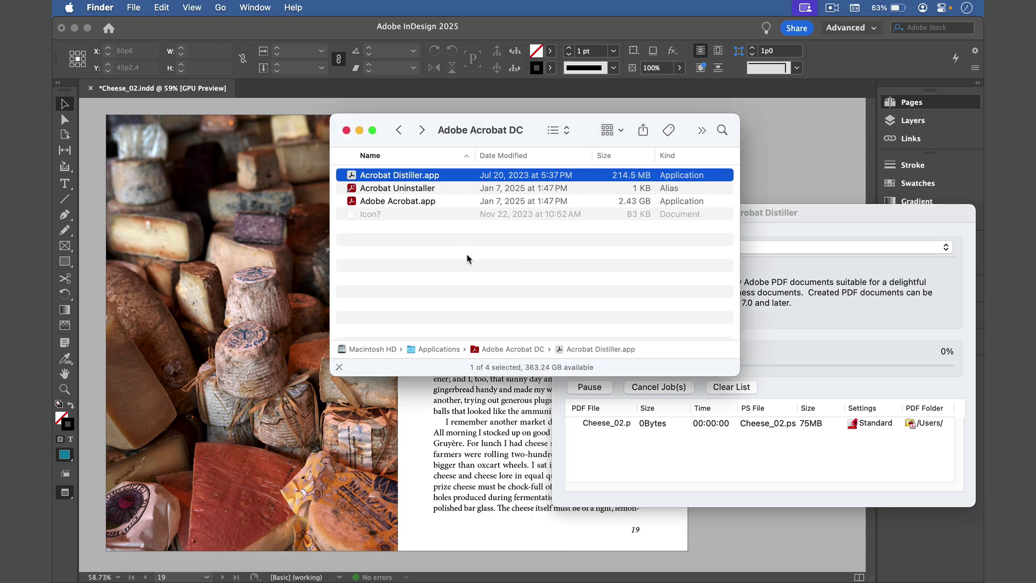
# Step: Drop Desktop's Cheese_02.ps onto Distiller to create Cheese_02.pdf, then select the new PDF
pyautogui.press('super+shift+d')
pyautogui.click(436, 176)
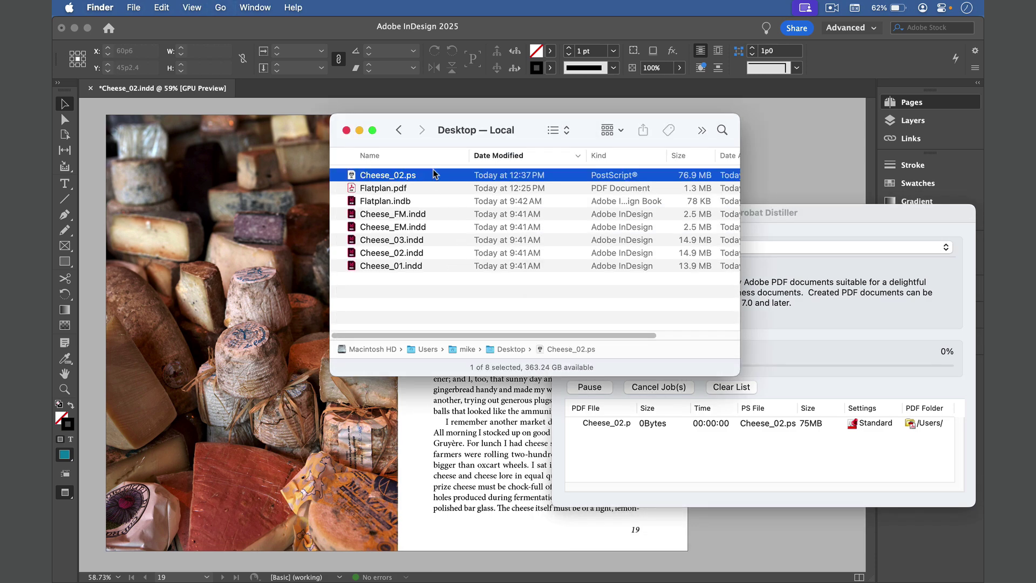
pyautogui.moveTo(394, 177); pyautogui.dragTo(721, 459)
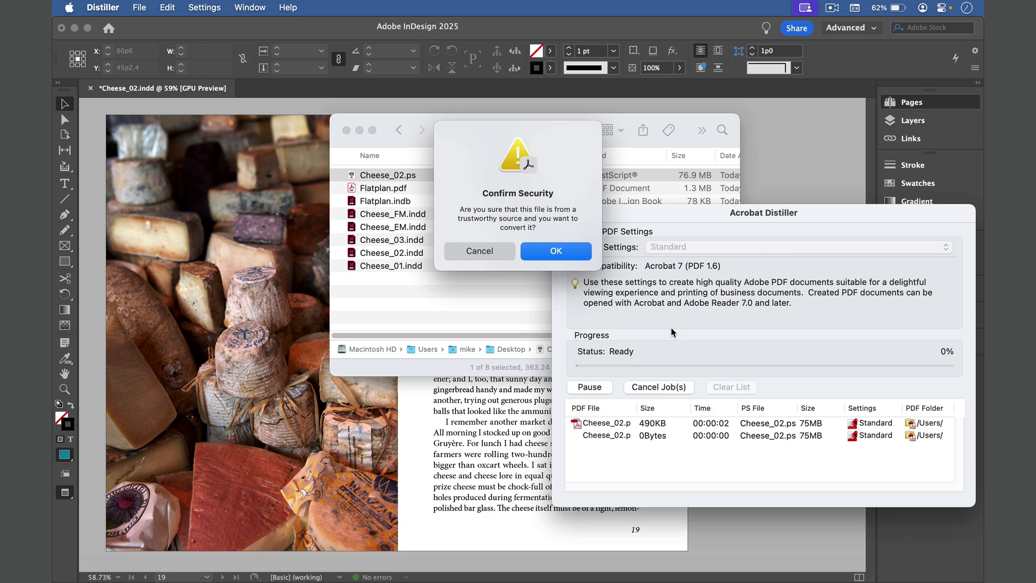
pyautogui.click(556, 250)
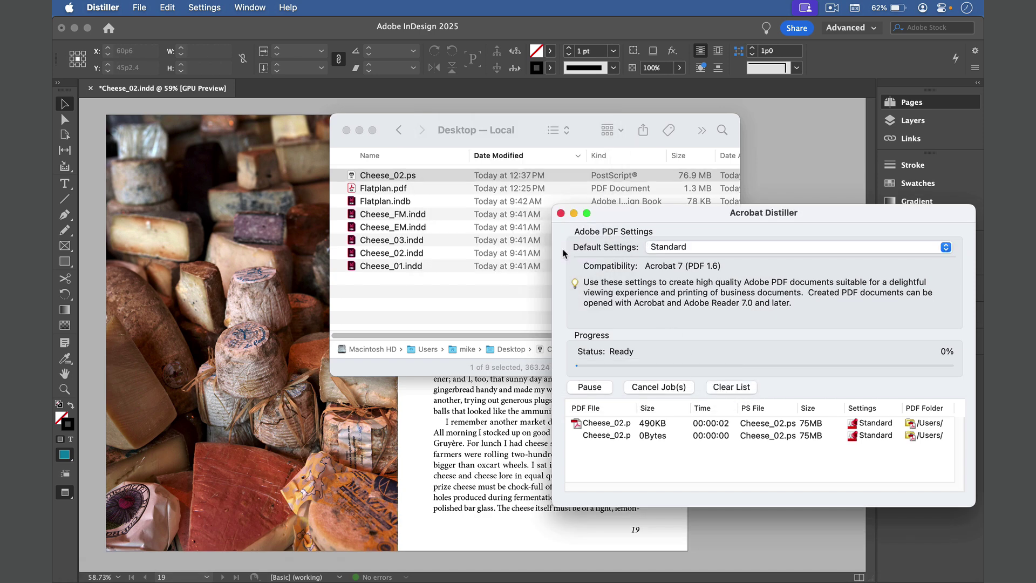
pyautogui.click(446, 182)
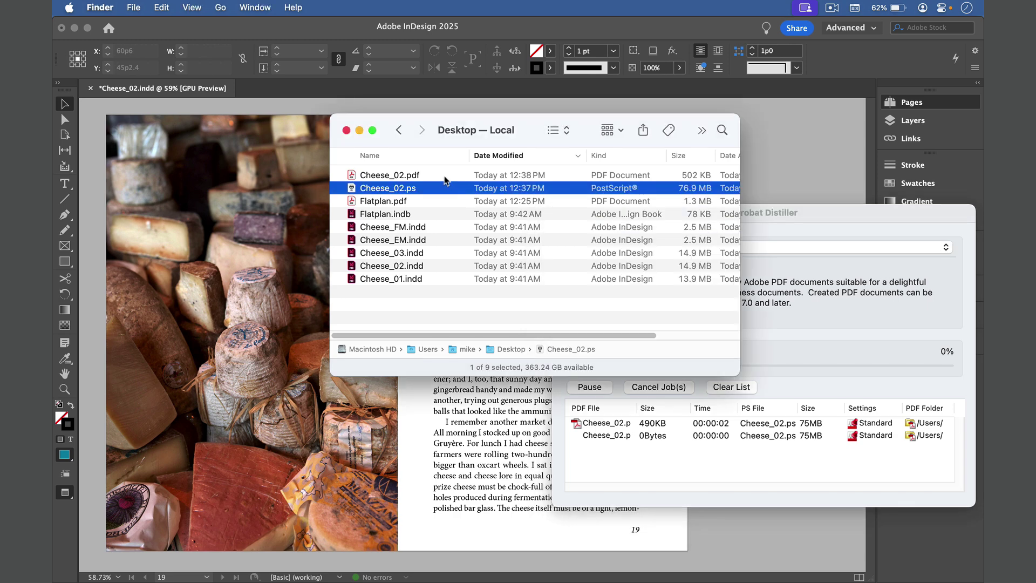
pyautogui.click(432, 175)
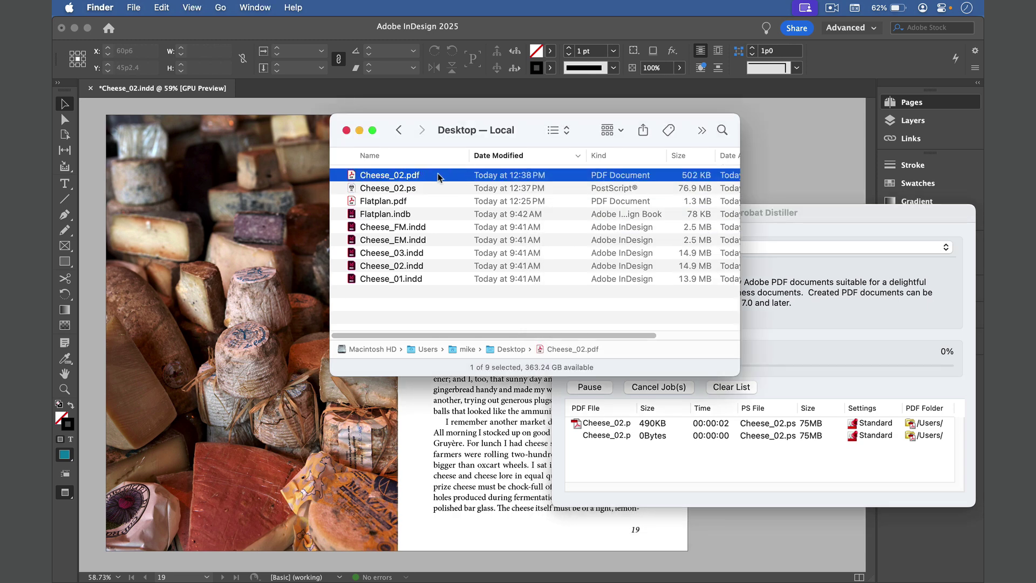
# Step: Open Cheese_02.pdf in Acrobat and rotate its single page clockwise to landscape
pyautogui.doubleClick(440, 178)
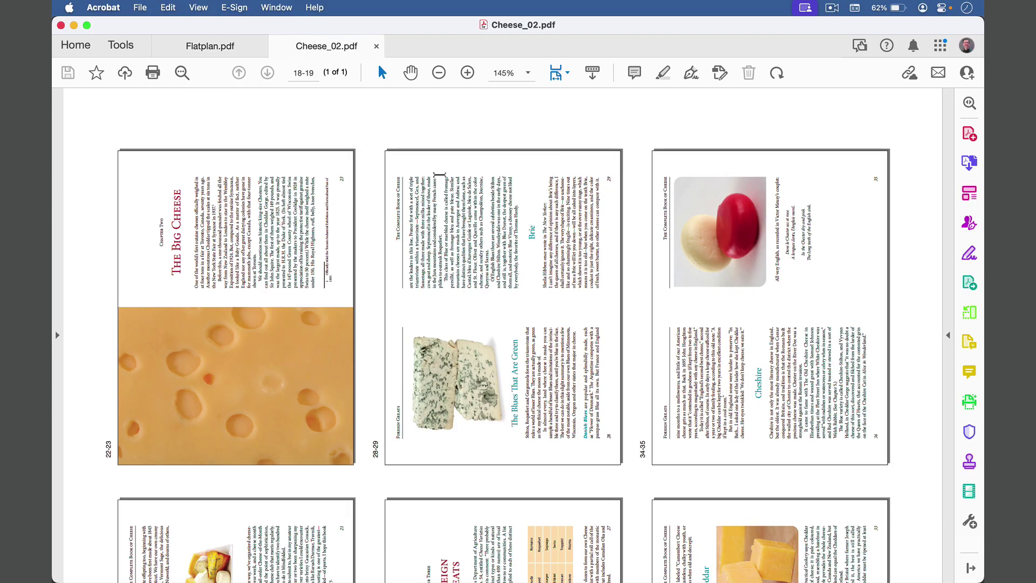
pyautogui.scroll(-5, 440, 176)
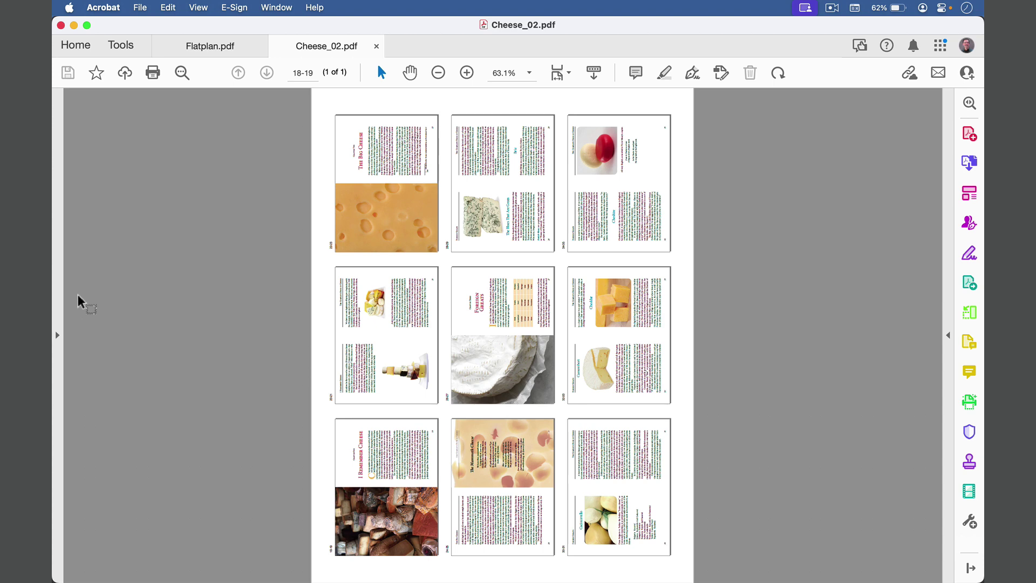
pyautogui.click(59, 335)
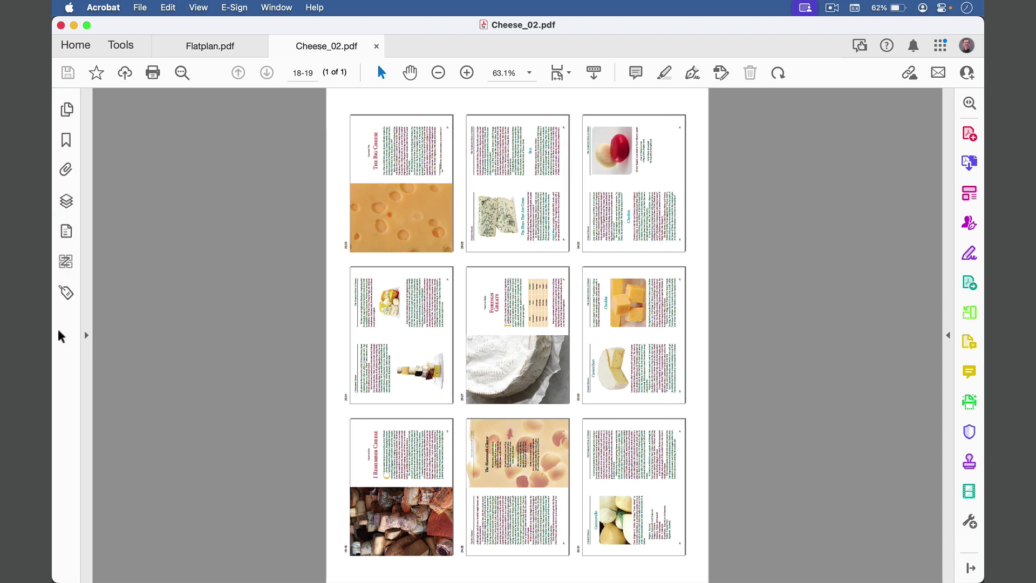
pyautogui.click(65, 111)
pyautogui.click(135, 186)
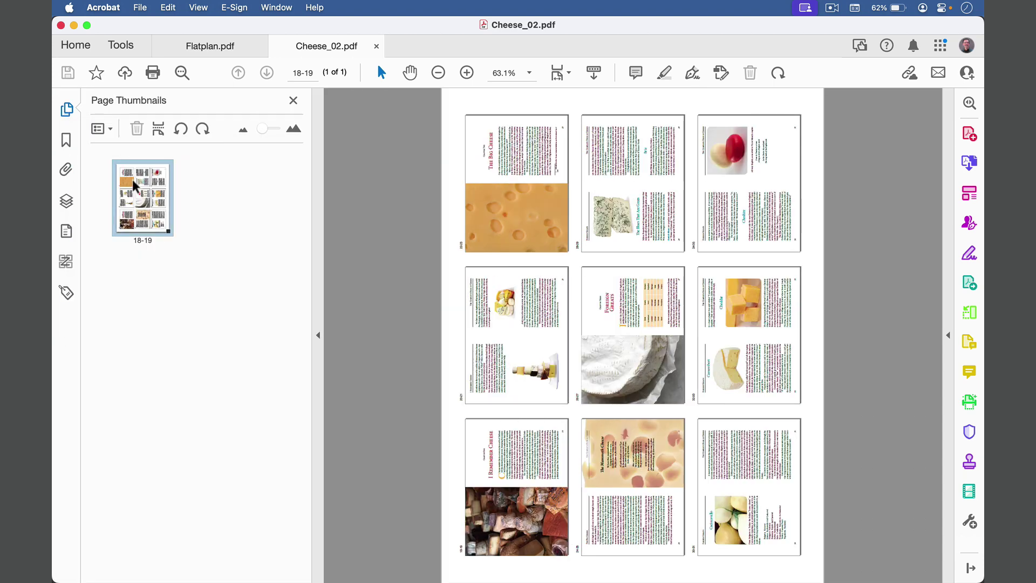
pyautogui.click(204, 131)
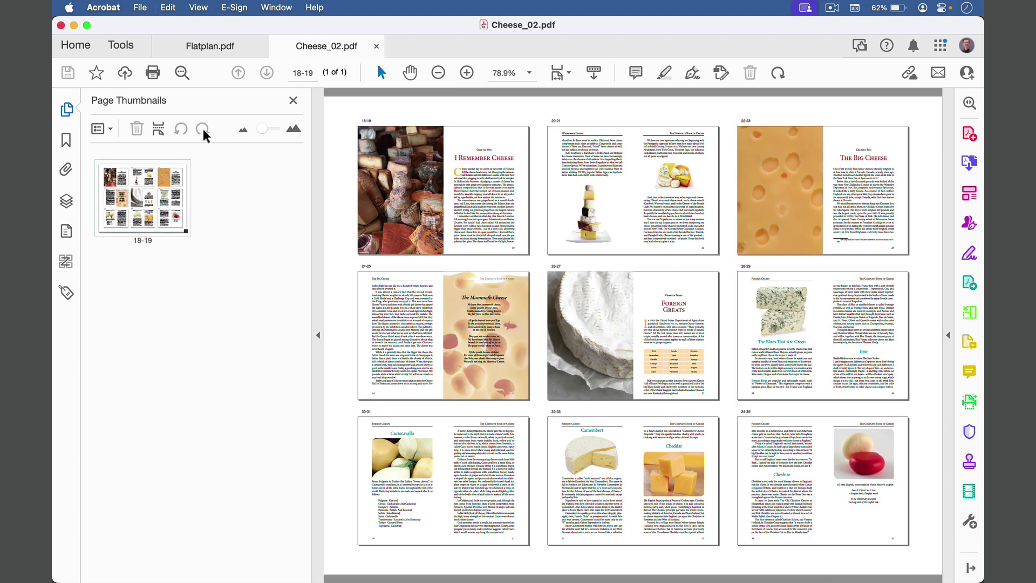
# Step: Close the thumbnails, zoom in and pan across the 18-19 spread, then return to InDesign
pyautogui.click(321, 331)
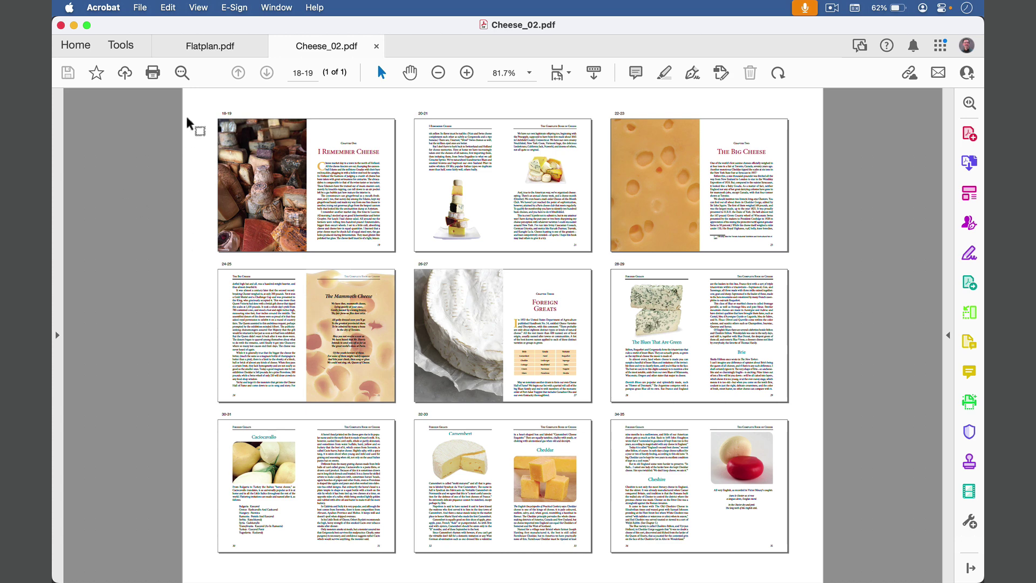
pyautogui.moveTo(201, 108); pyautogui.dragTo(405, 221)
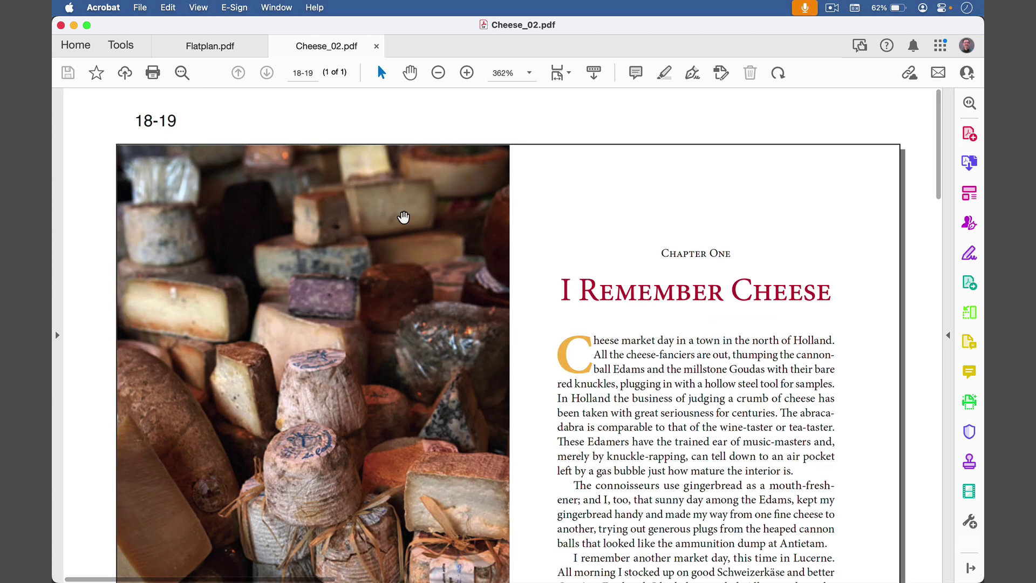
pyautogui.moveTo(486, 349); pyautogui.dragTo(446, 278)
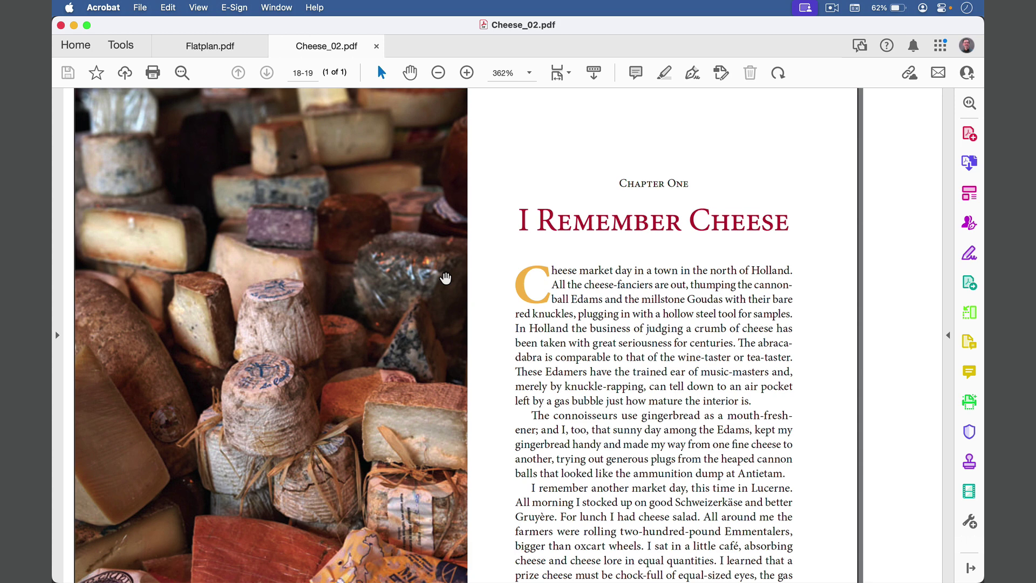
pyautogui.press('super+Tab')
pyautogui.press('super+Tab')
pyautogui.press('super+Tab')
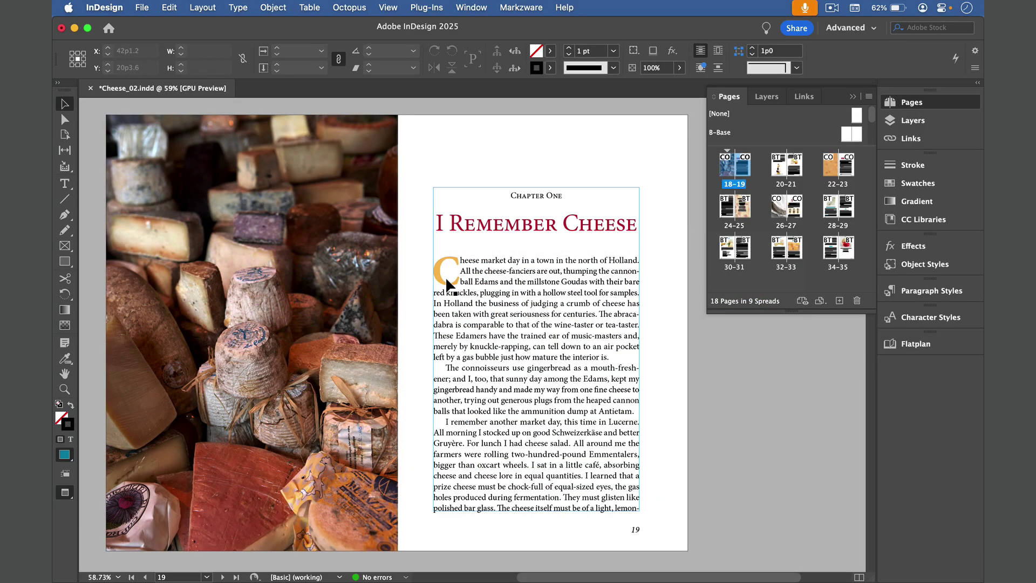
# Step: Deselect the page 19 text frame and open Print for the Flatplan book's five documents
pyautogui.click(702, 286)
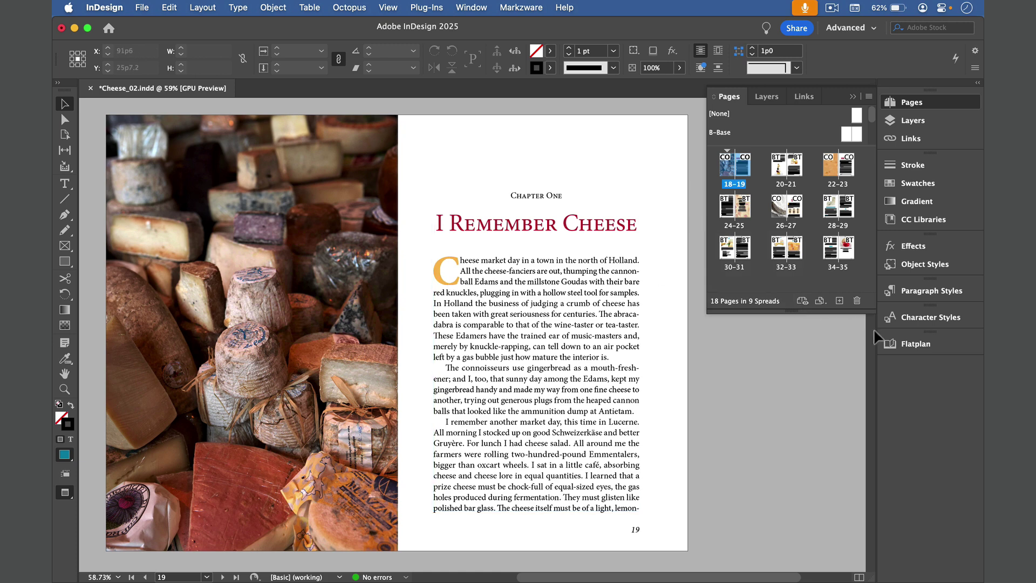
pyautogui.click(916, 344)
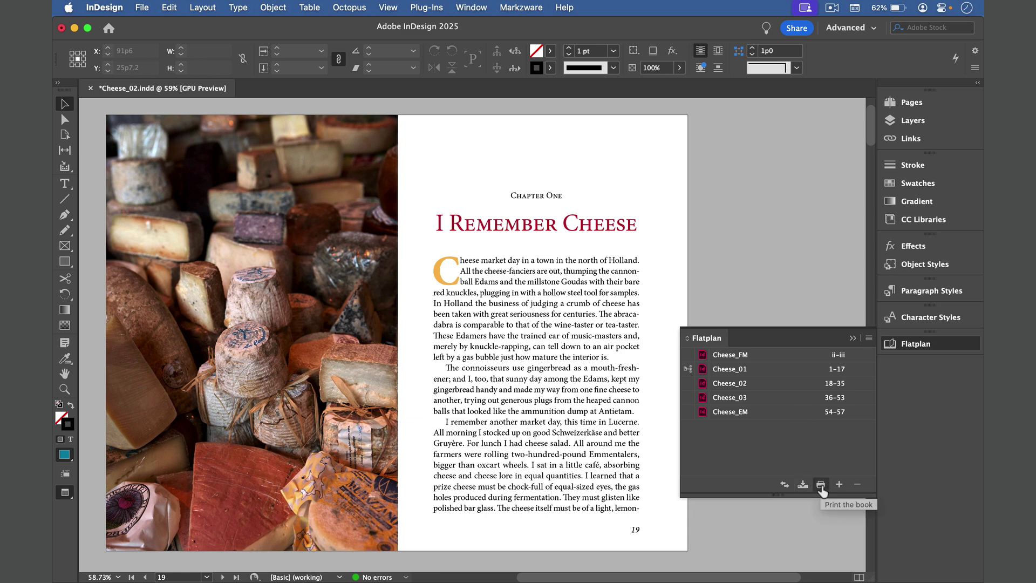
pyautogui.click(821, 486)
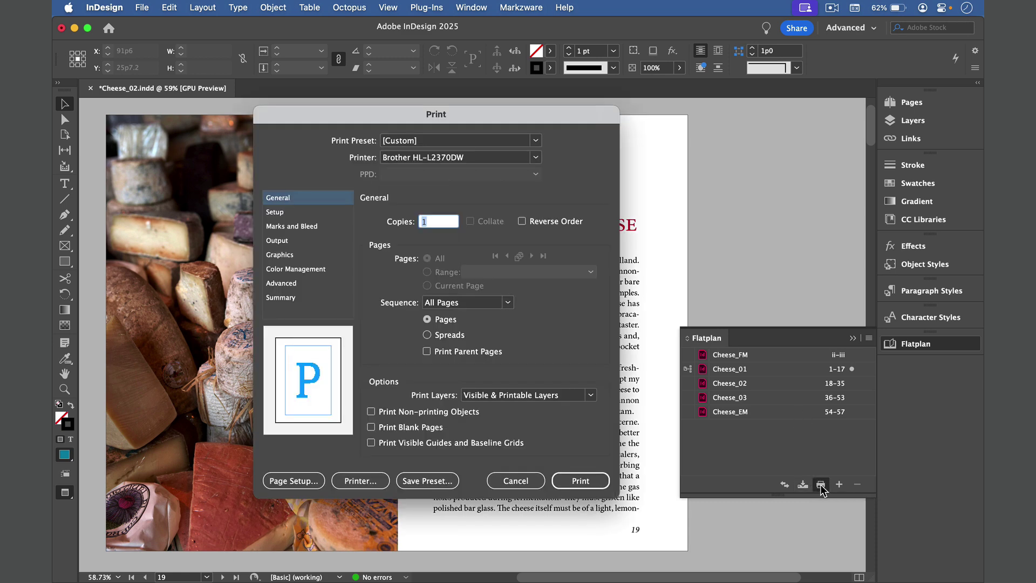